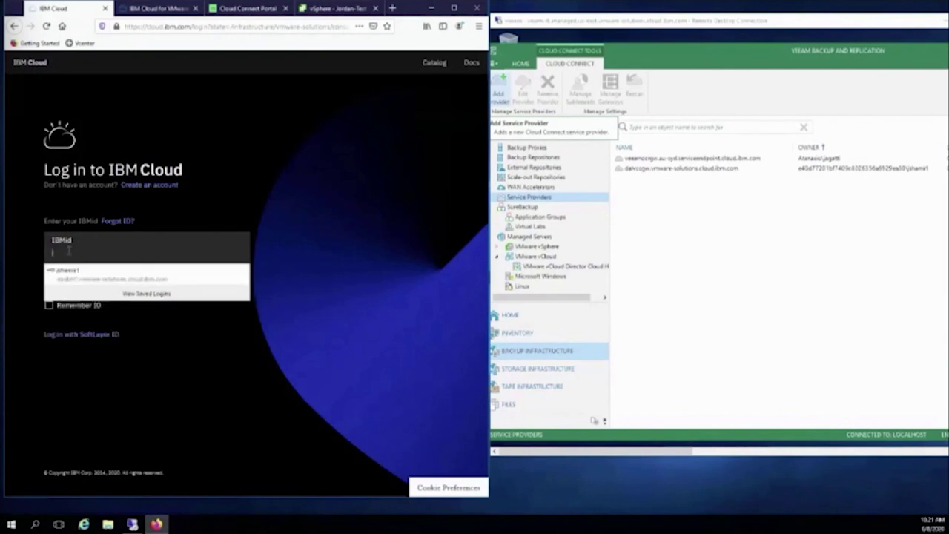
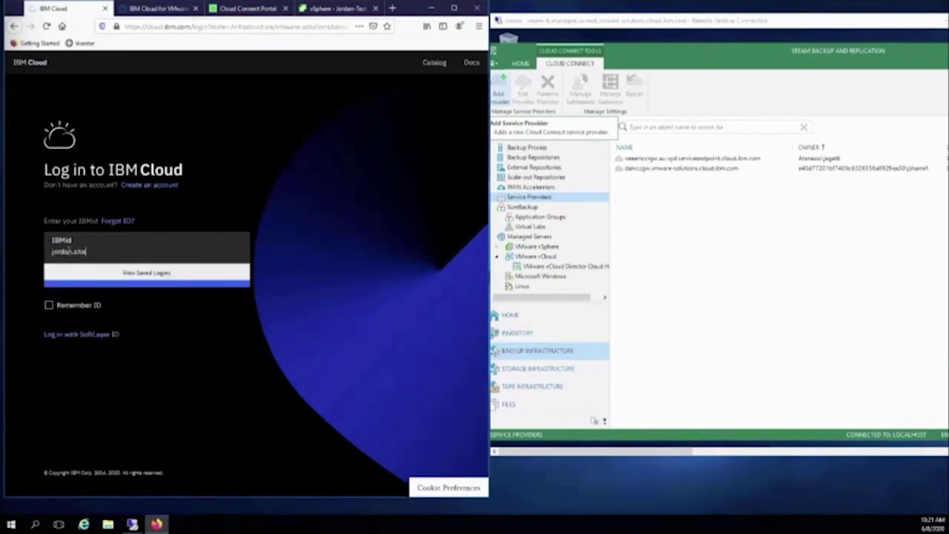
# Sign in to IBM Cloud via w3id with the account e-mail and password, declining password saving.
pyautogui.press('Return')
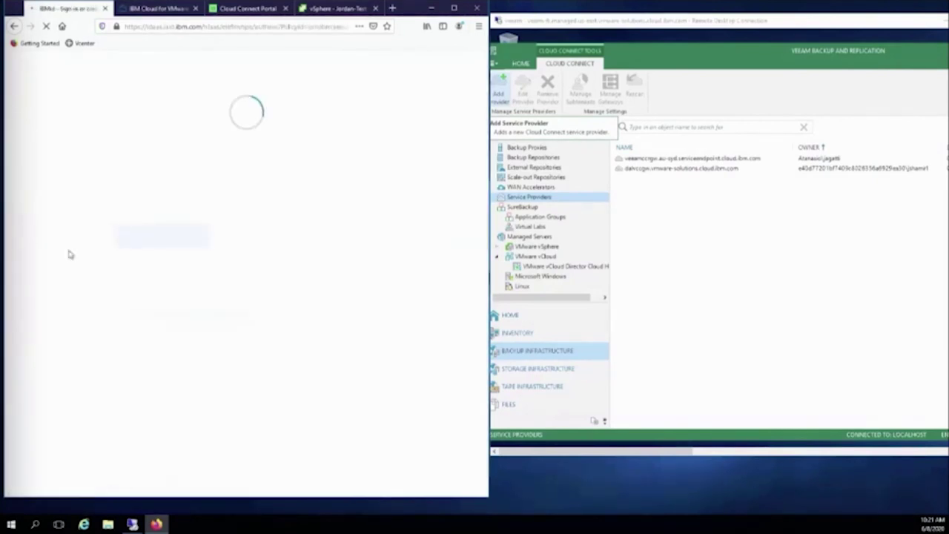
pyautogui.write('jo')
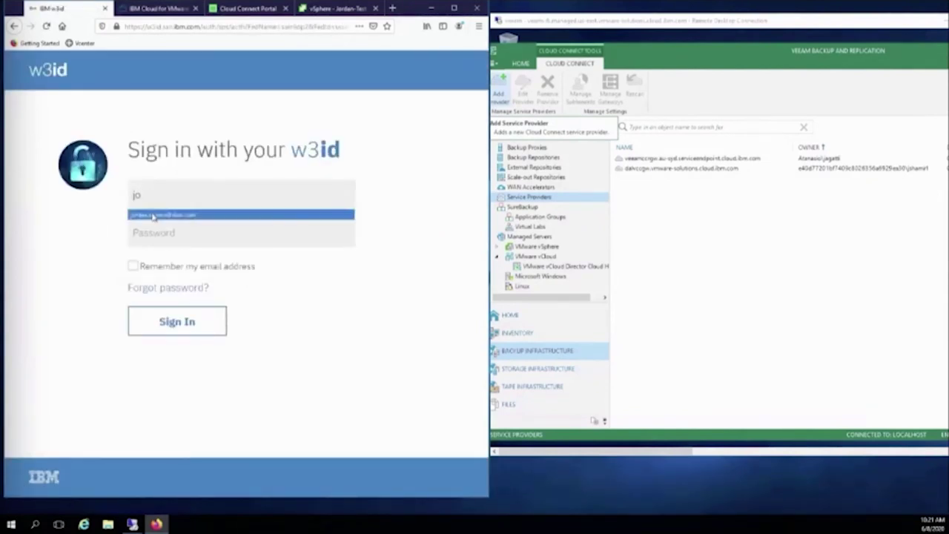
pyautogui.click(153, 215)
pyautogui.click(150, 228)
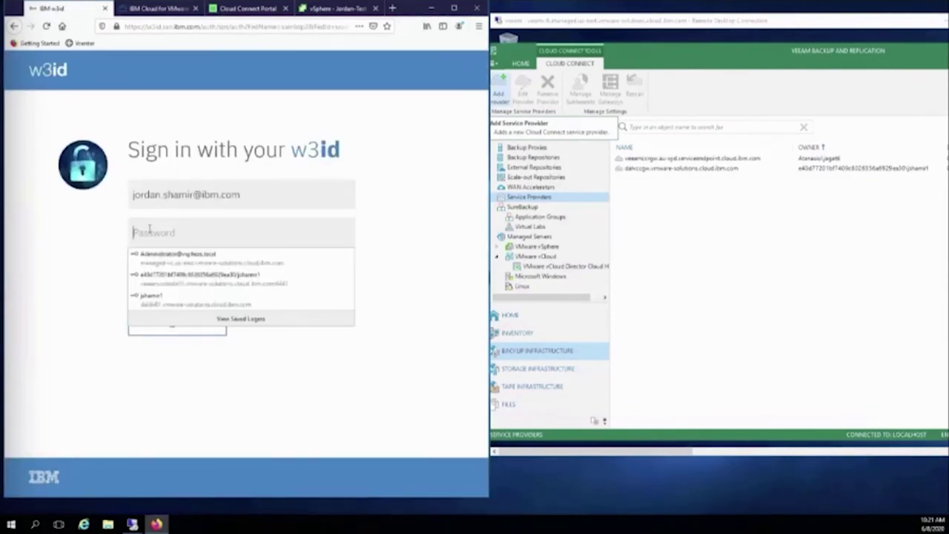
pyautogui.write('************')
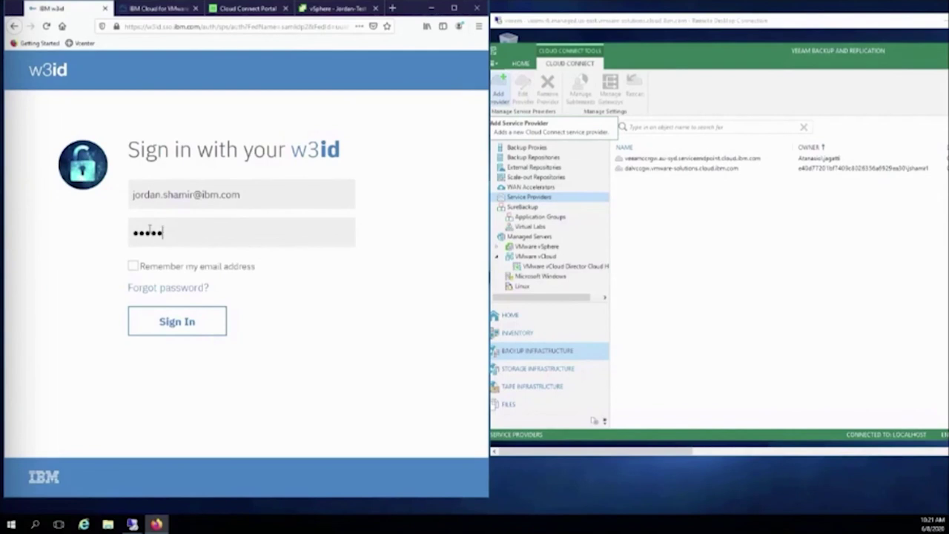
pyautogui.write('*****')
pyautogui.click(198, 321)
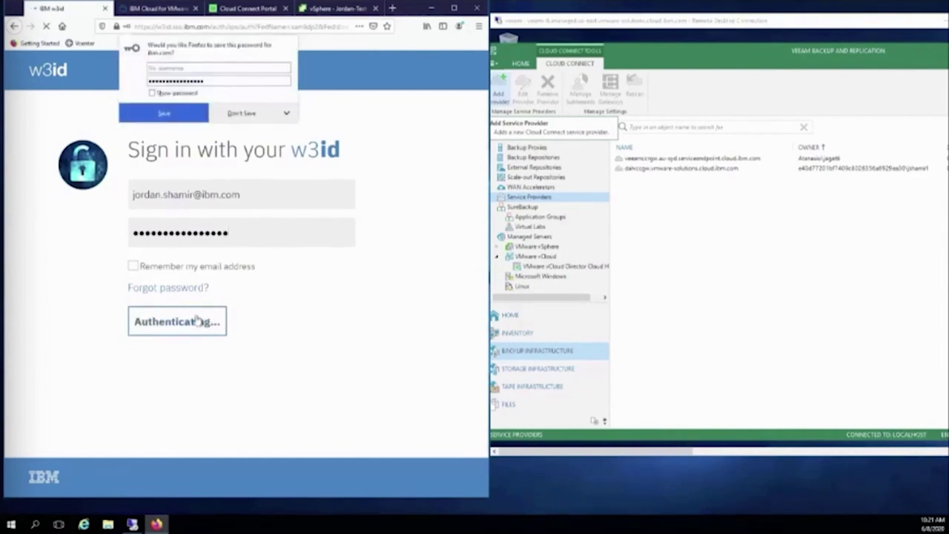
pyautogui.click(239, 117)
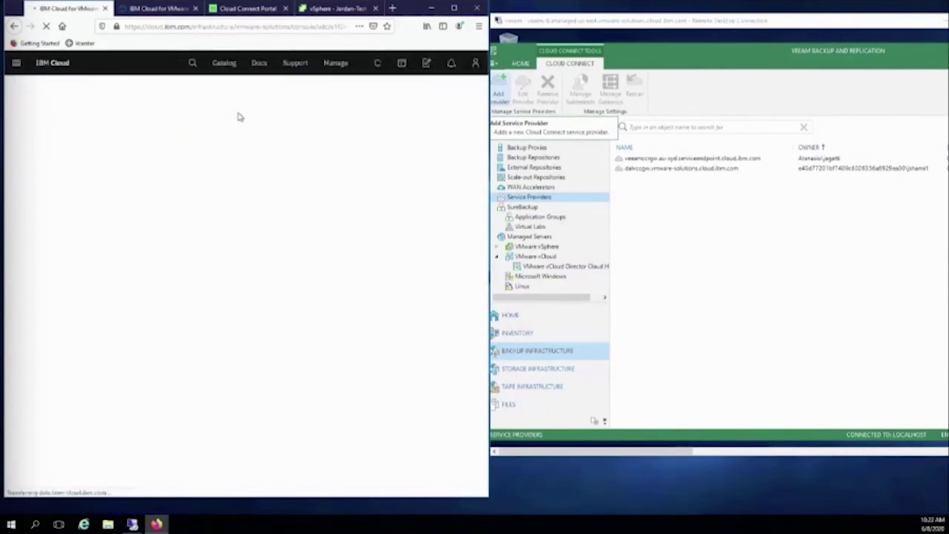
# Open the VMware Solutions resources list from the IBM Cloud navigation menu.
pyautogui.click(16, 65)
pyautogui.moveTo(64, 232)
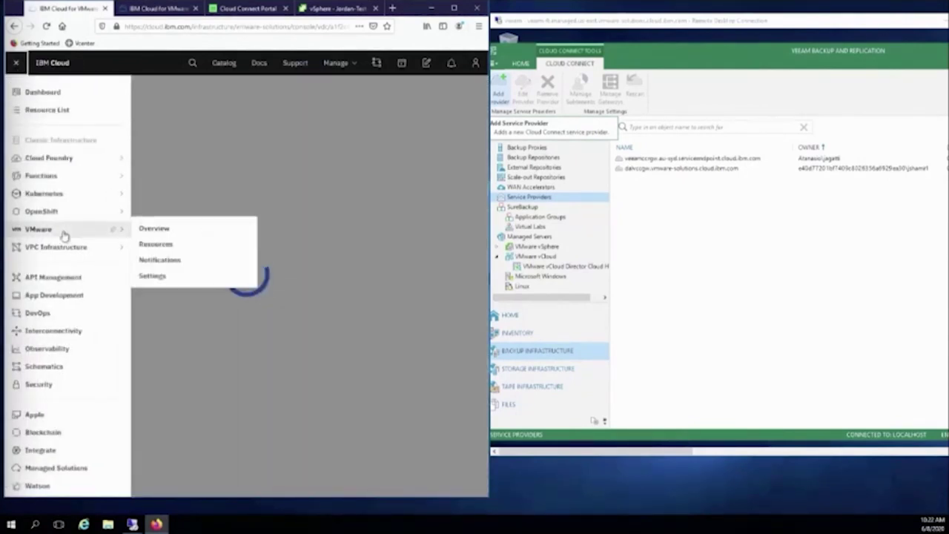
pyautogui.click(163, 231)
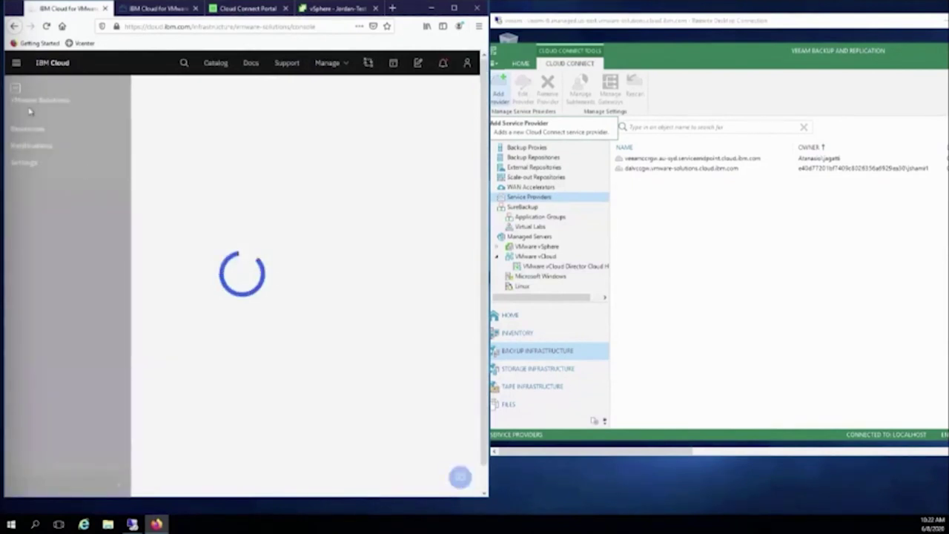
pyautogui.click(43, 129)
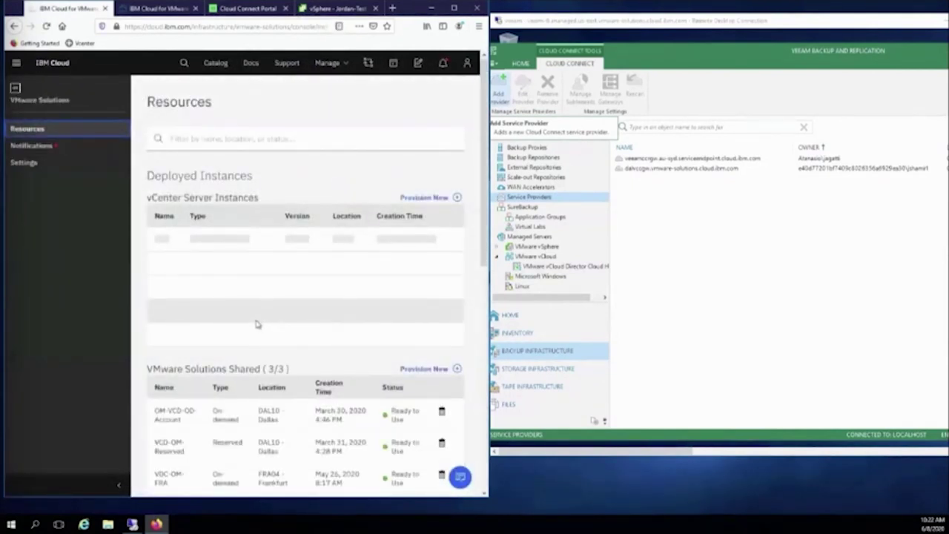
pyautogui.scroll(-3, 254, 323)
pyautogui.scroll(1, 222, 186)
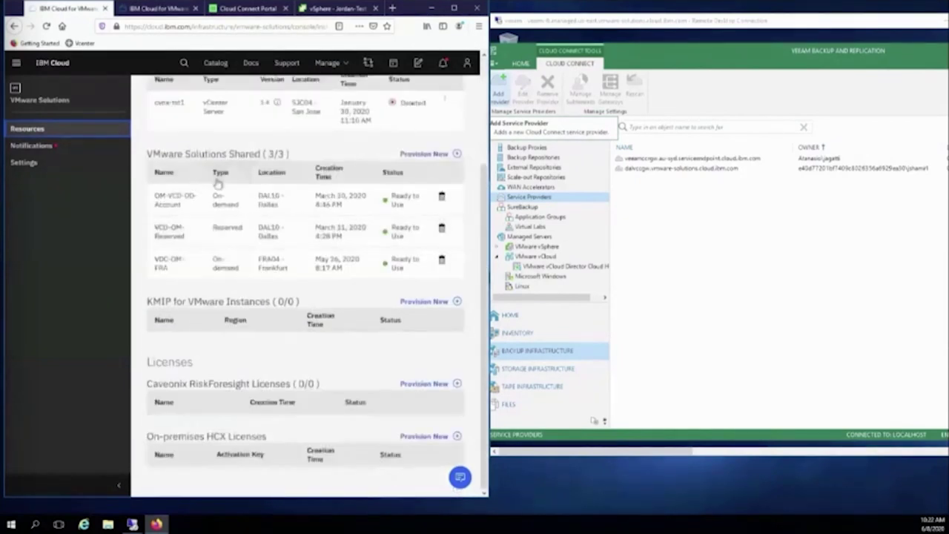
# Open VCD-OM-Reserved and expand its Connection Details showing dalvccgw.vmware-solutions.cloud.ibm.com, port 6180.
pyautogui.click(227, 239)
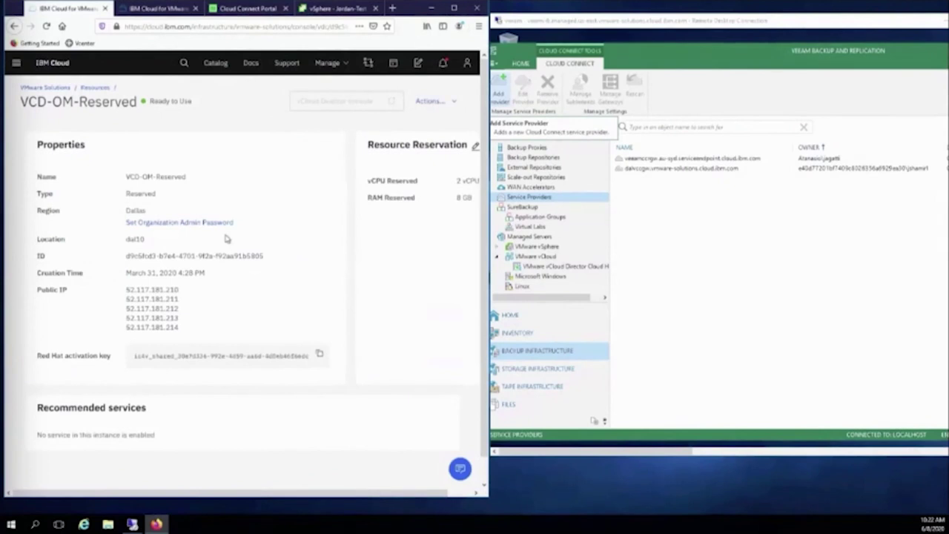
pyautogui.scroll(-4, 259, 354)
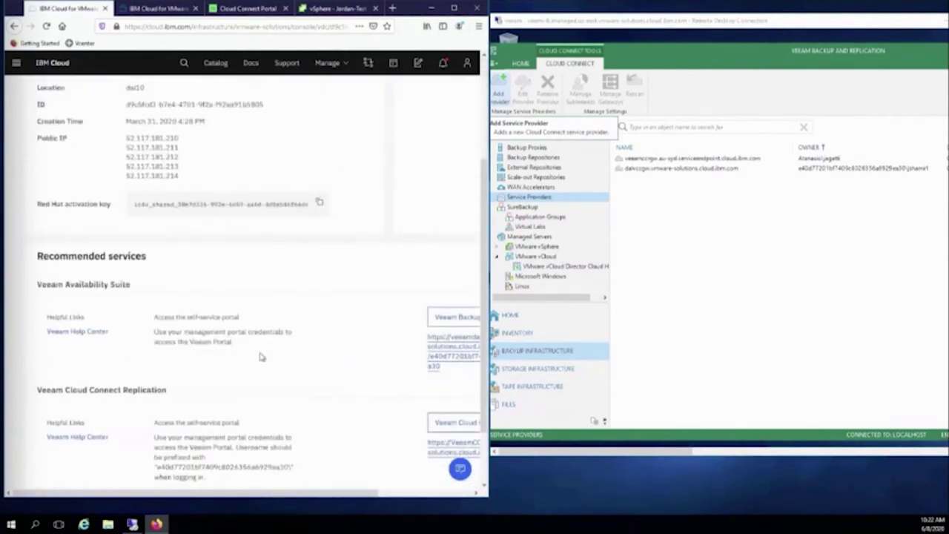
pyautogui.scroll(-2, 259, 357)
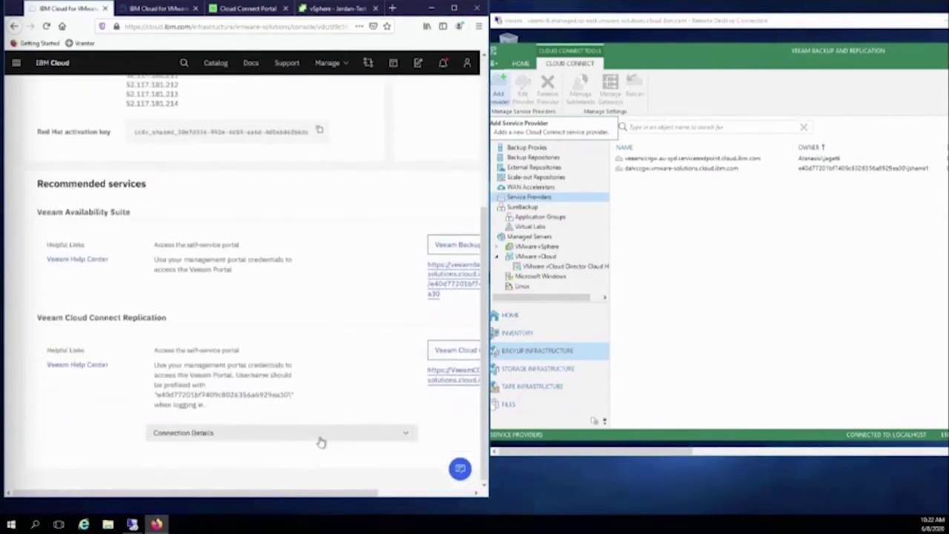
pyautogui.click(320, 440)
pyautogui.scroll(-3, 320, 410)
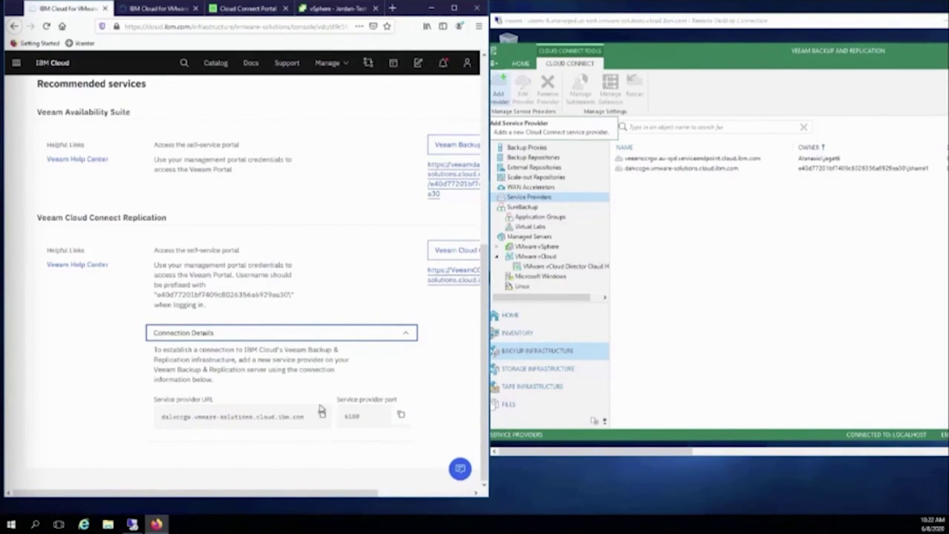
pyautogui.click(667, 301)
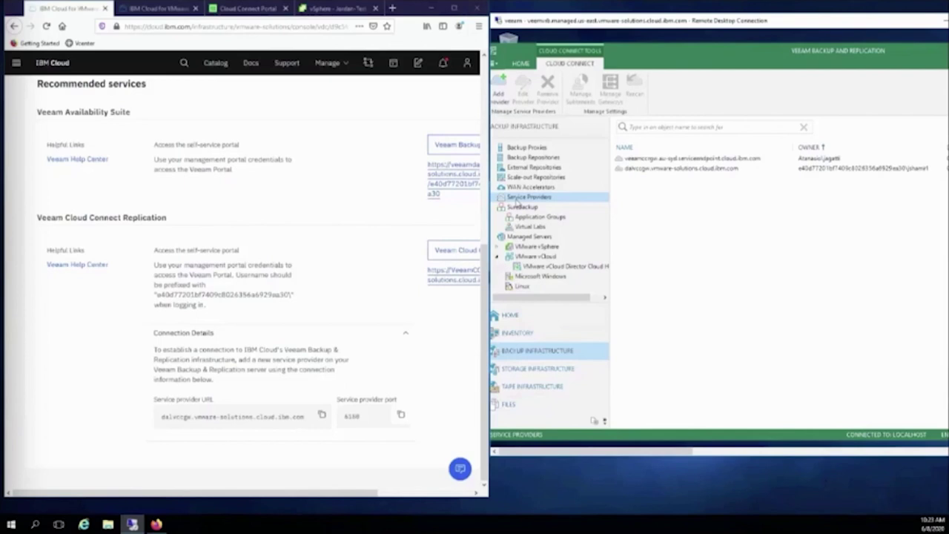
# View the Jordan-Test VM summary in vSphere, then show Veeam's Home session history.
pyautogui.click(313, 17)
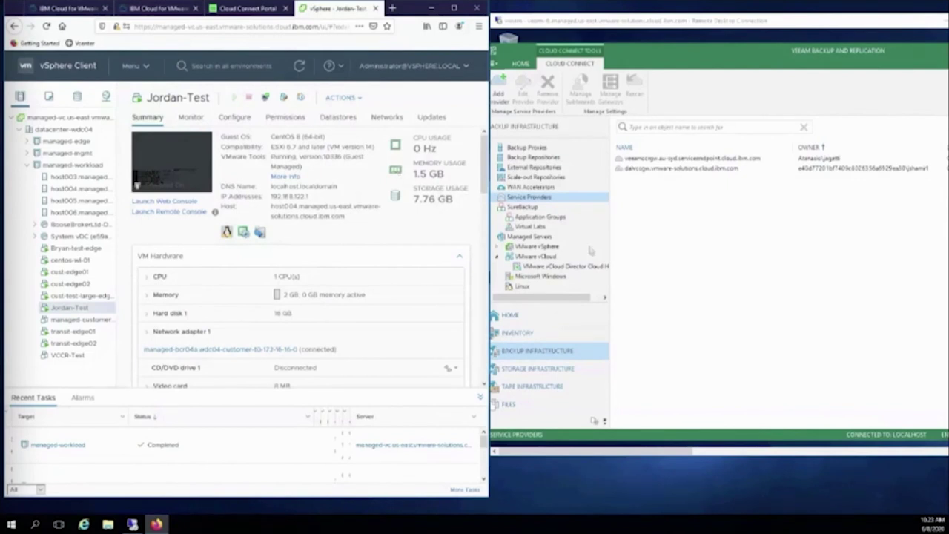
pyautogui.click(659, 242)
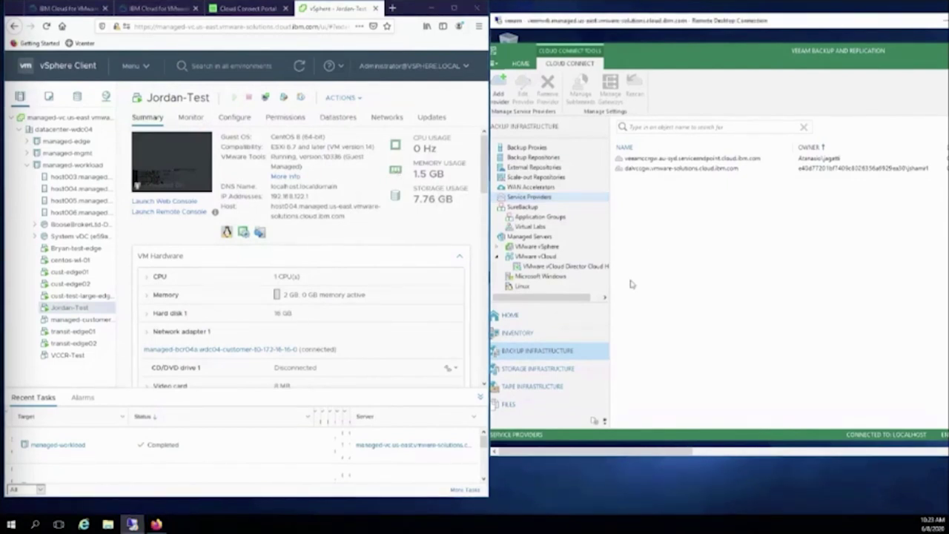
pyautogui.click(541, 320)
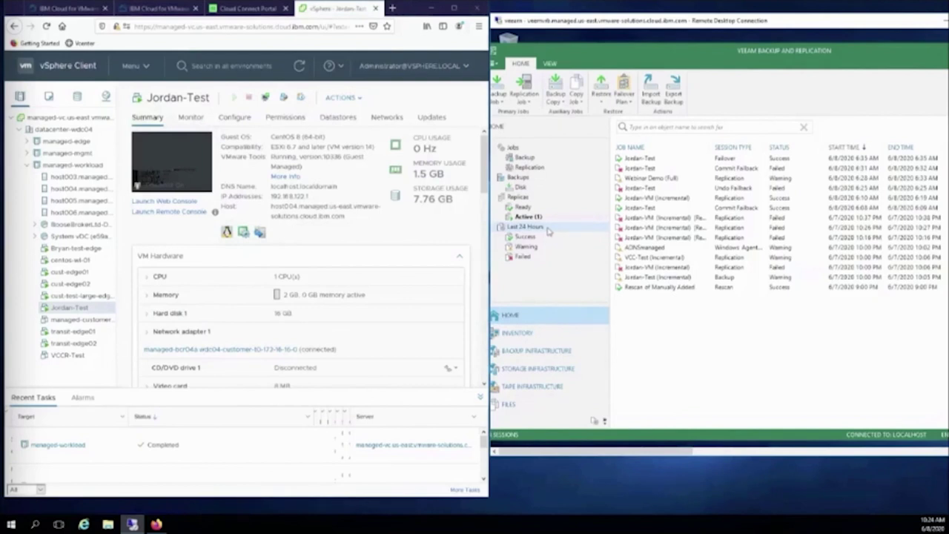
# List the cloud replicas and select the Webinar Demo Jordan-Test replica.
pyautogui.click(519, 197)
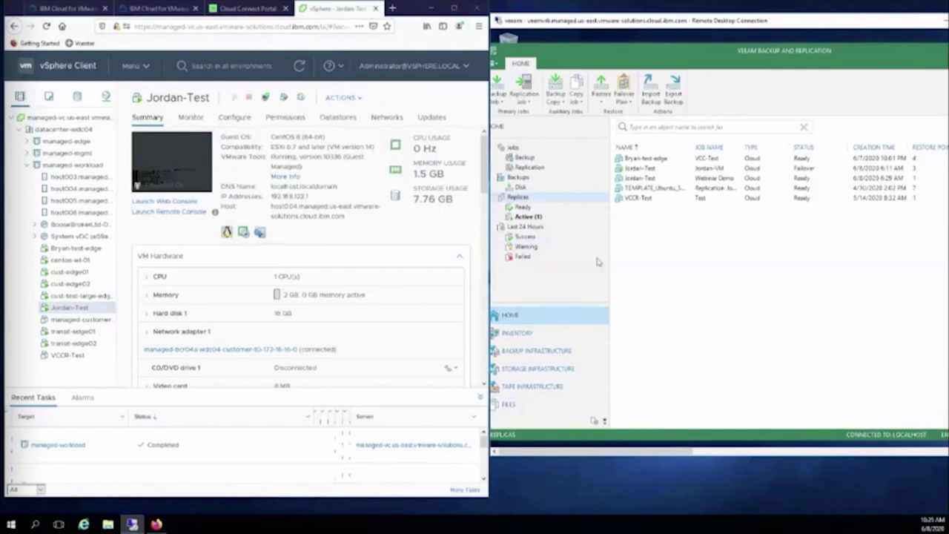
pyautogui.click(628, 179)
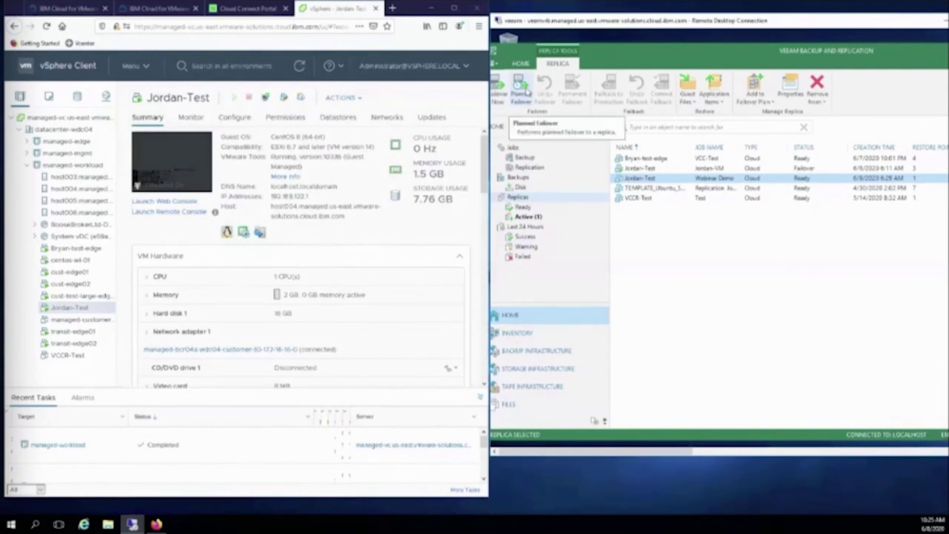
# Run a Planned Failover of Jordan-Test, accepting the wizard defaults through Finish.
pyautogui.click(525, 90)
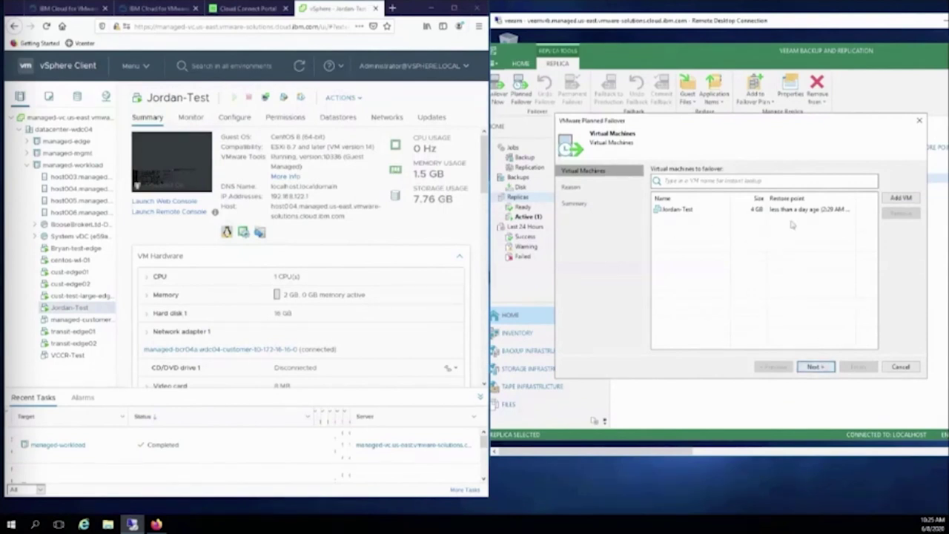
pyautogui.click(813, 367)
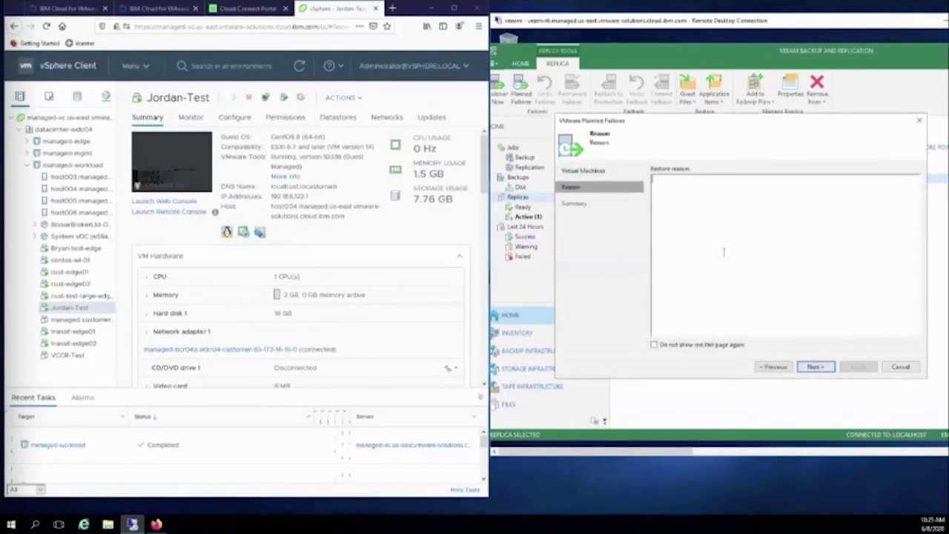
pyautogui.click(816, 366)
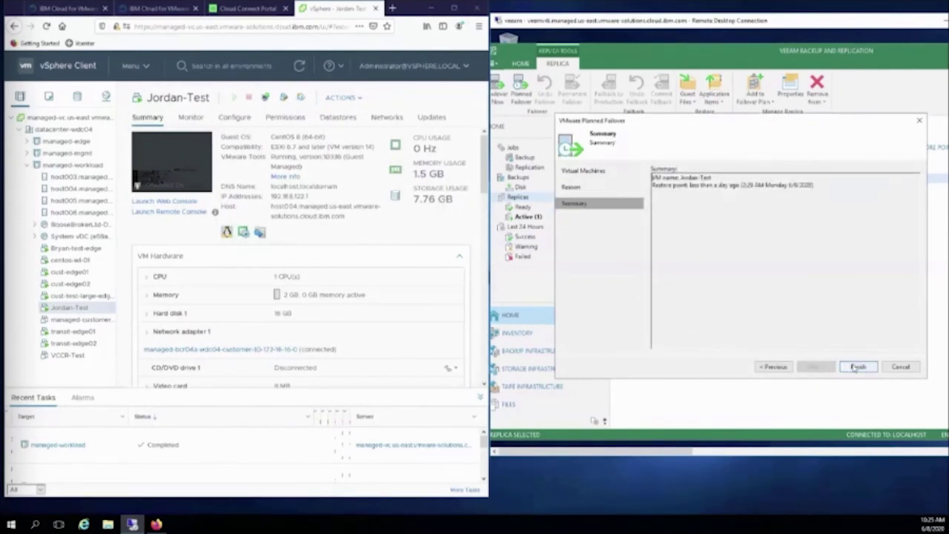
pyautogui.click(858, 367)
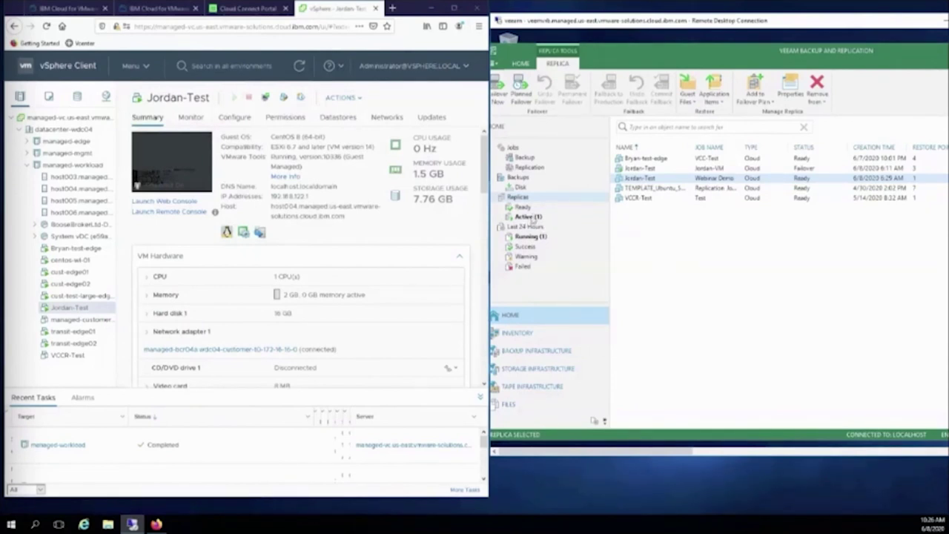
# Switch to the IBM Cloud for VMware Solutions Virtual Datacenters overview.
pyautogui.click(74, 9)
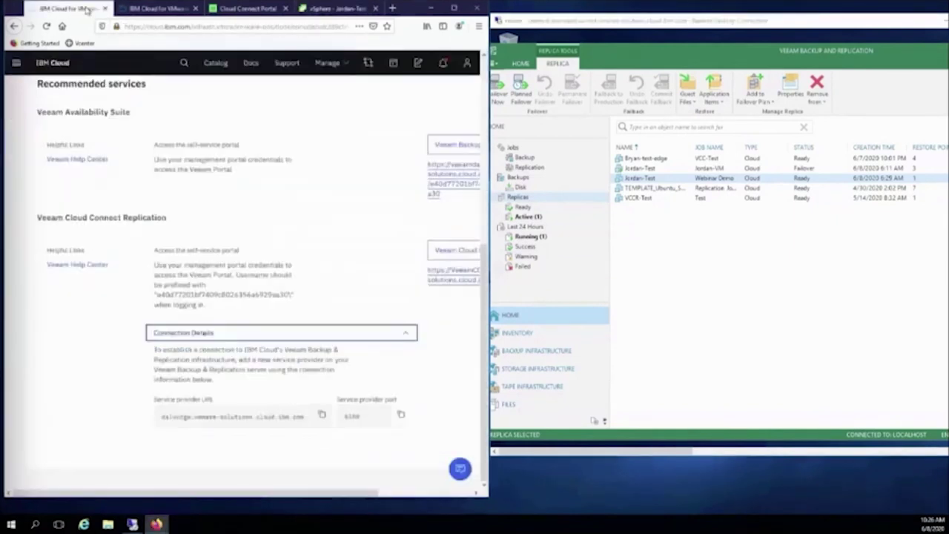
pyautogui.click(163, 11)
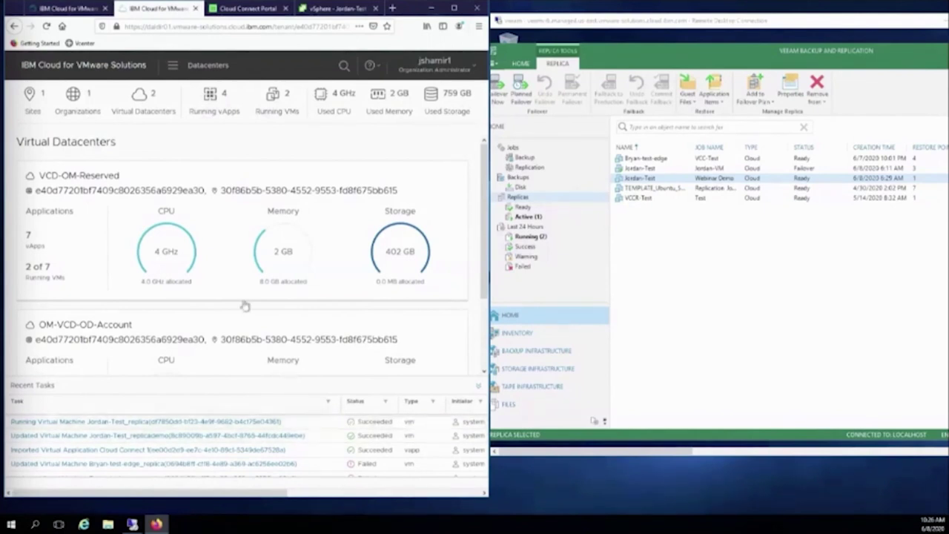
# Confirm Jordan-Test_replica is powered on in VCD-OM-Reserved, then return to the Veeam services page.
pyautogui.click(214, 237)
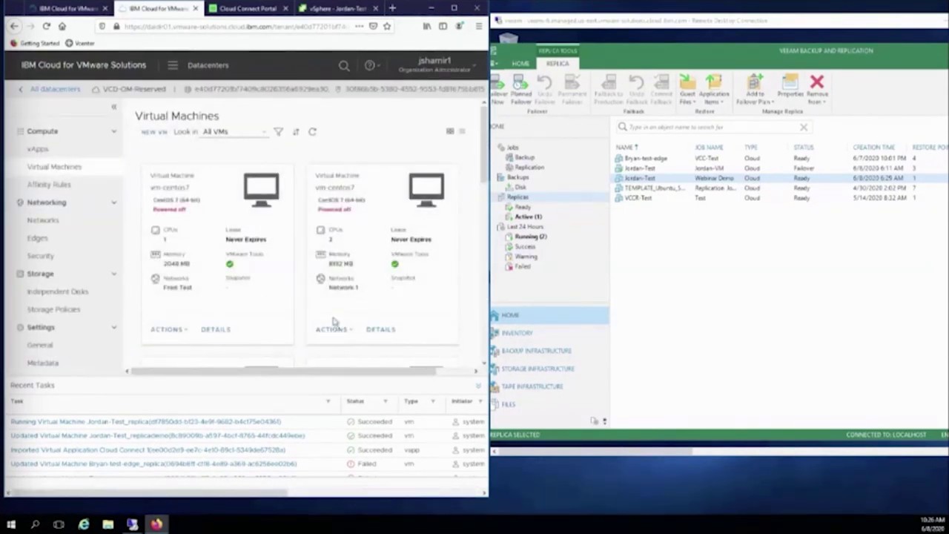
pyautogui.scroll(-2, 336, 324)
pyautogui.scroll(-3, 335, 321)
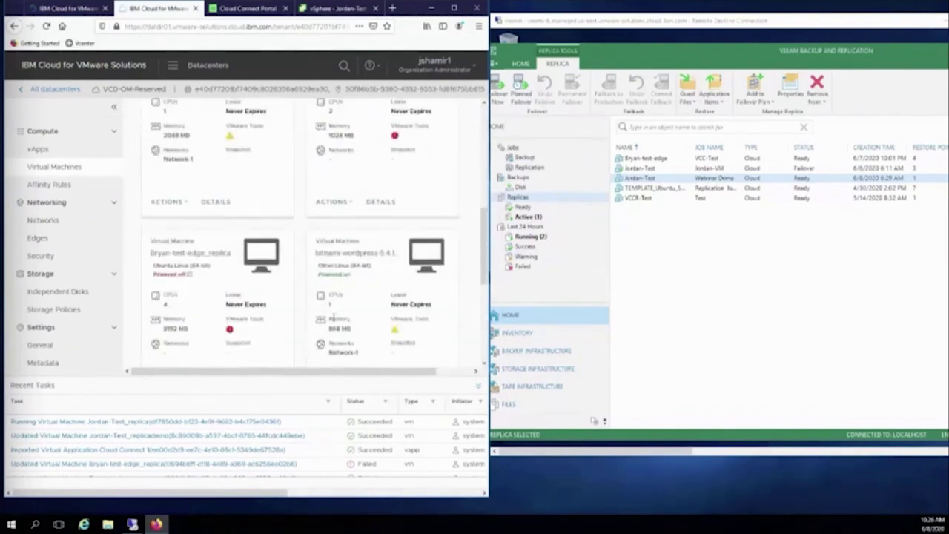
pyautogui.scroll(1, 326, 314)
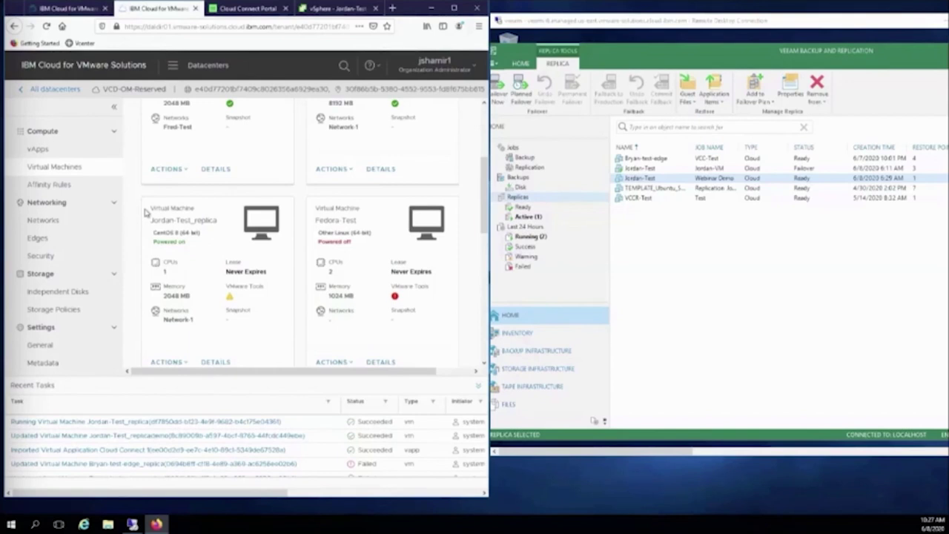
pyautogui.click(68, 9)
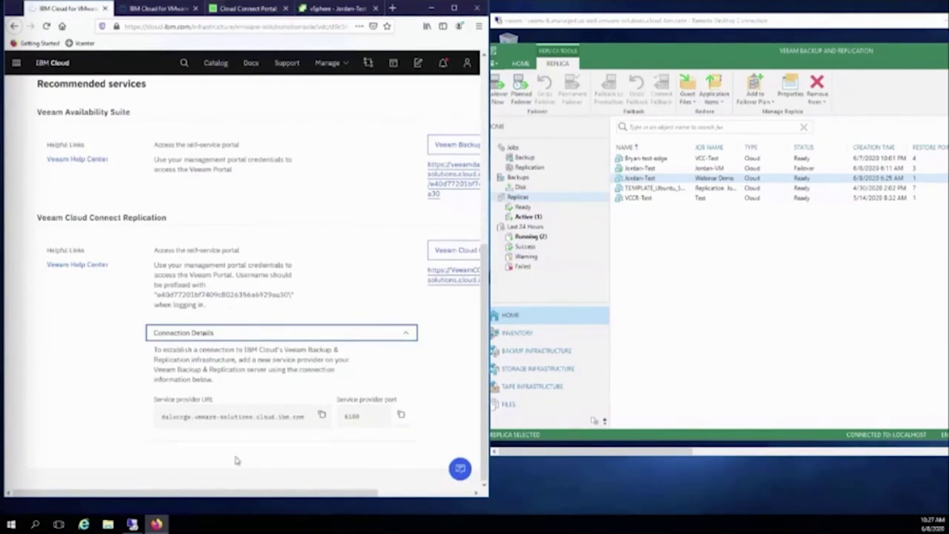
pyautogui.moveTo(219, 493); pyautogui.dragTo(282, 492)
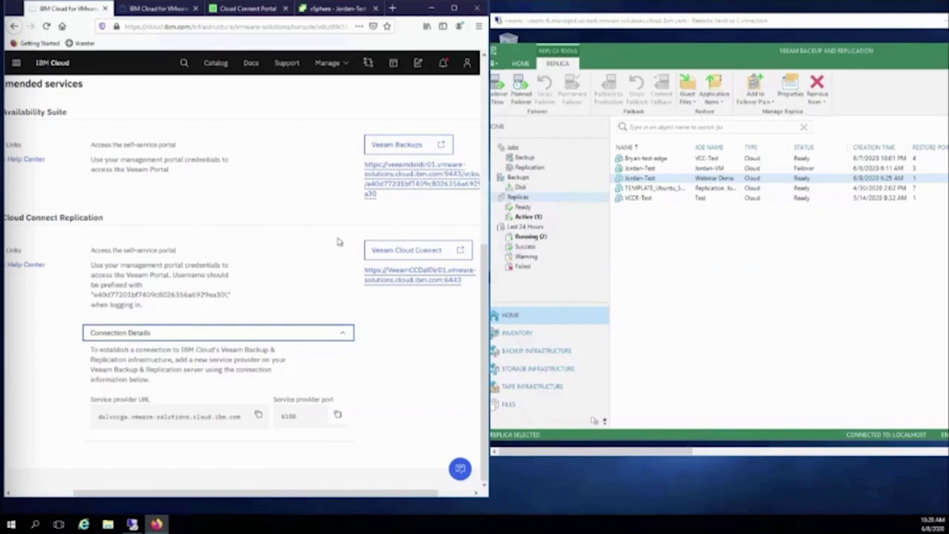
# Log in to the Veeam Cloud Connect Portal, then return to IBM Cloud's services page.
pyautogui.click(381, 253)
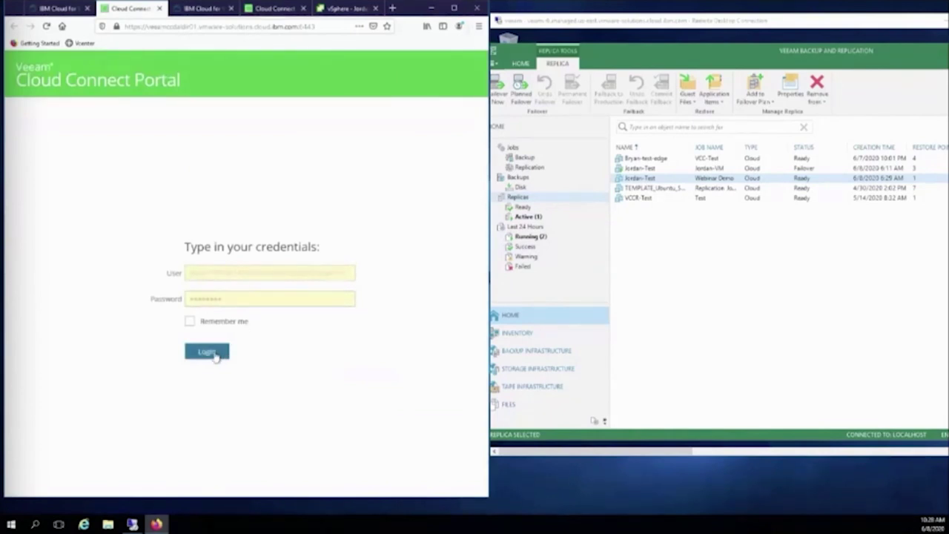
pyautogui.click(214, 354)
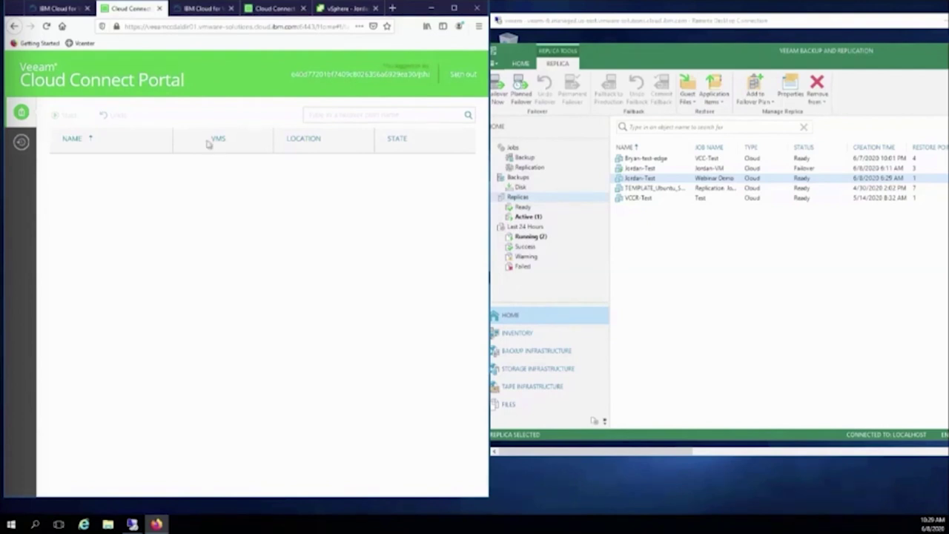
pyautogui.click(48, 9)
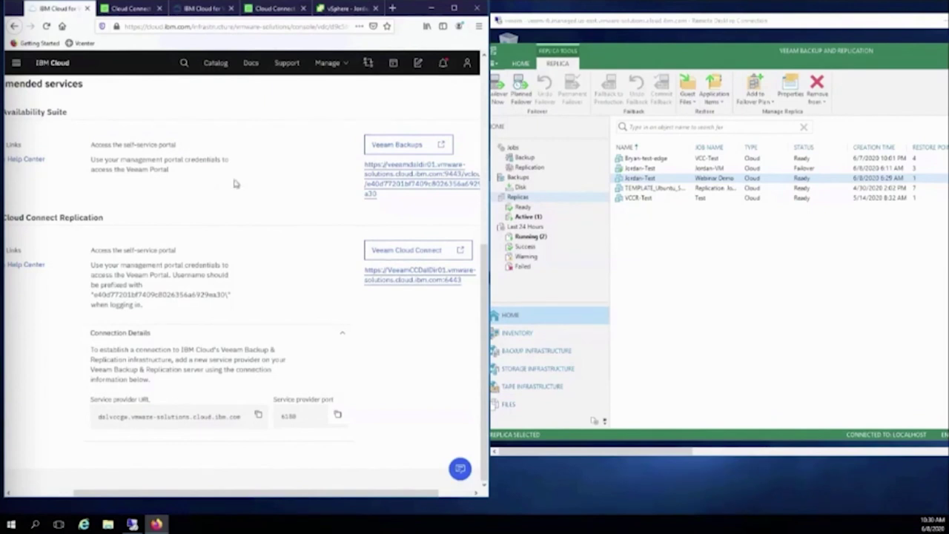
# Sign in to the Veeam Self-Service Backup Portal with the account username and password, declining login saving.
pyautogui.click(385, 150)
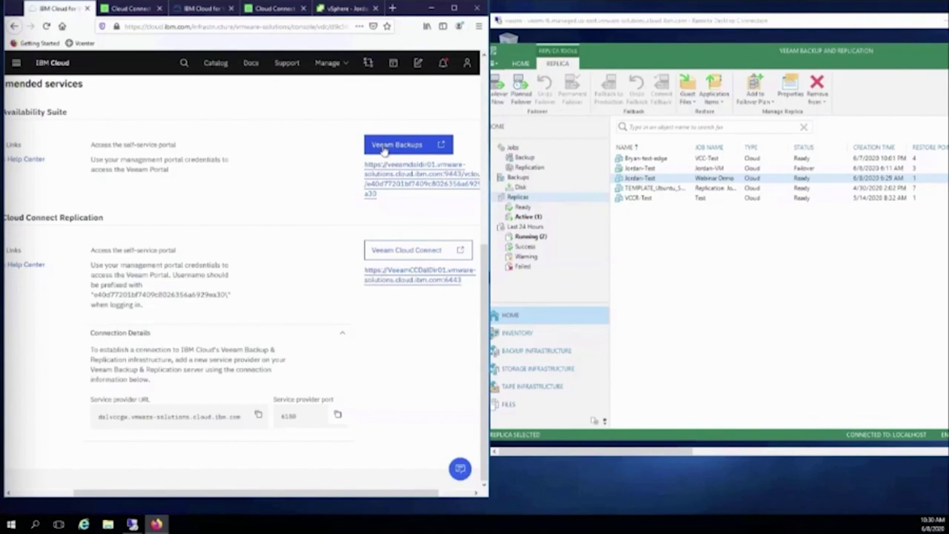
pyautogui.click(384, 146)
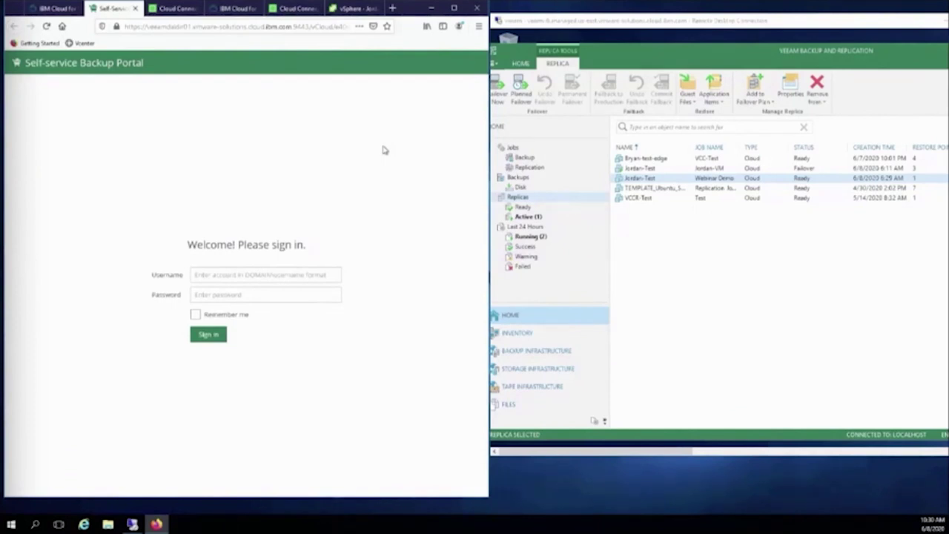
pyautogui.click(272, 274)
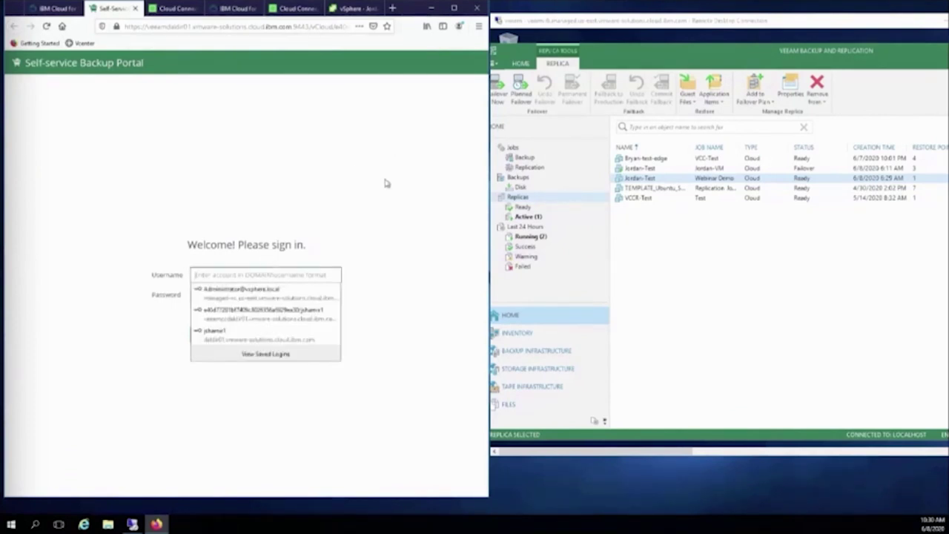
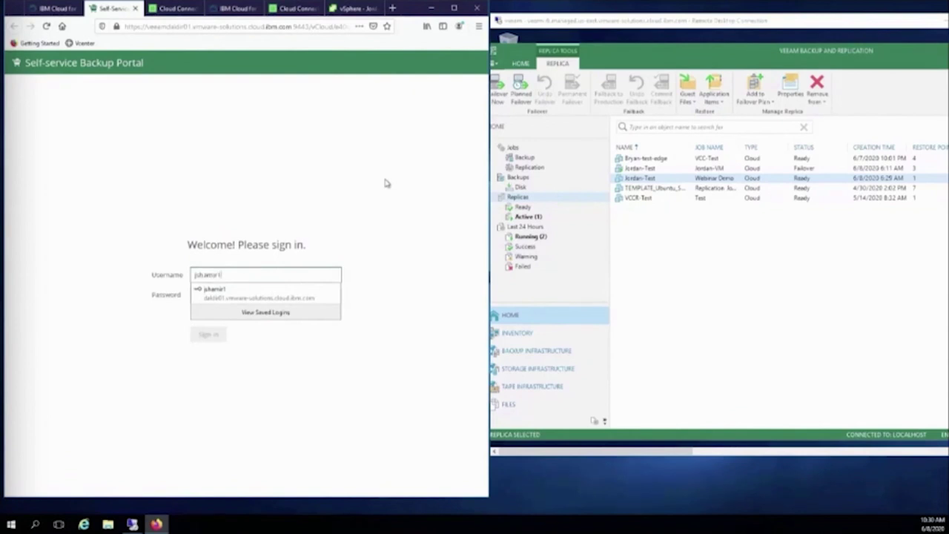
pyautogui.press('Tab')
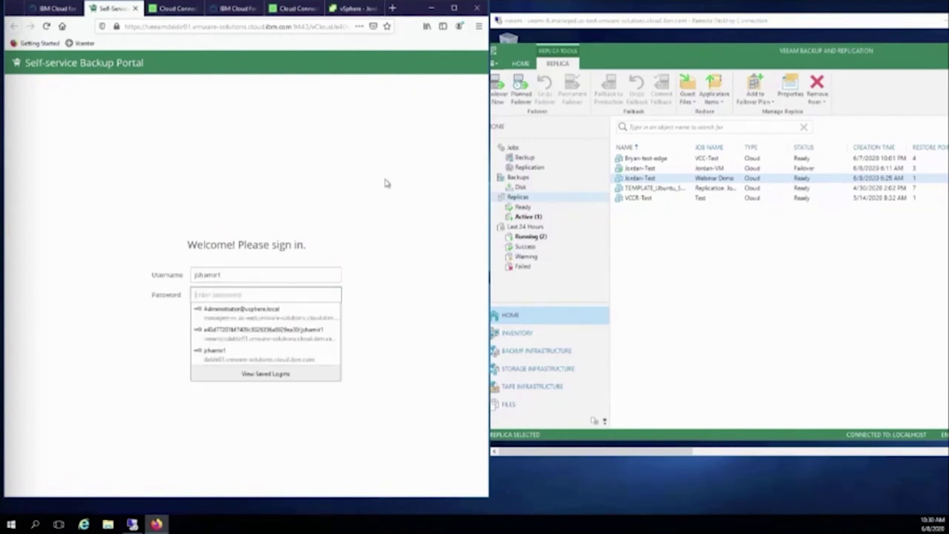
pyautogui.write('*********')
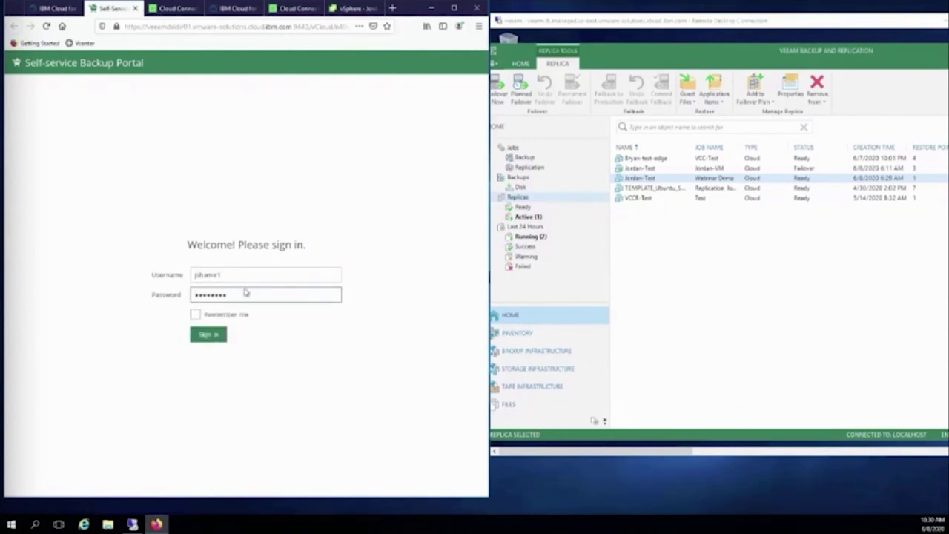
pyautogui.click(195, 314)
pyautogui.click(206, 334)
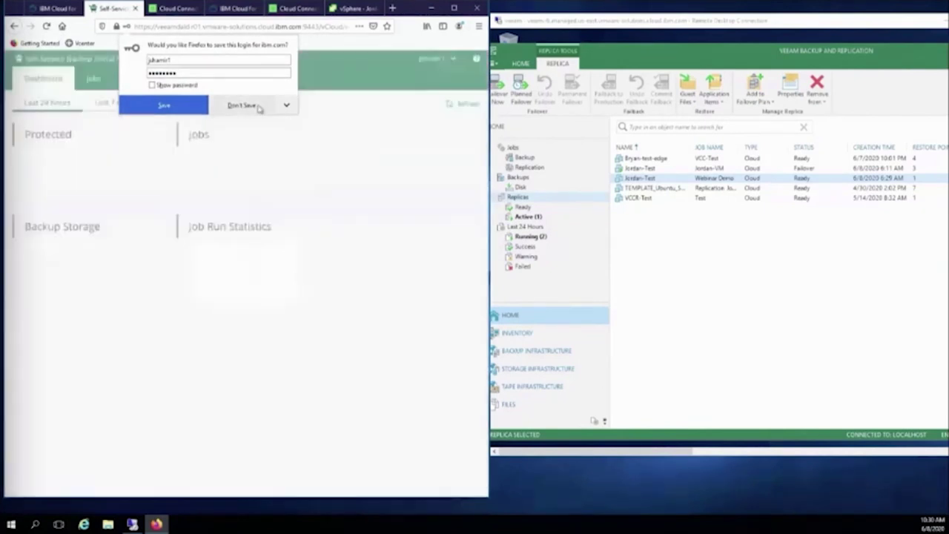
pyautogui.click(257, 107)
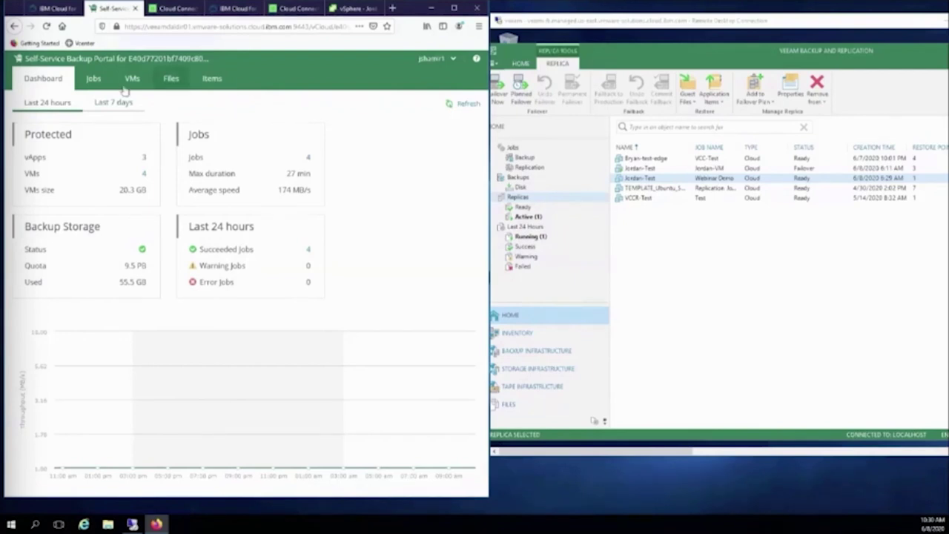
# Start a new backup job named Jordan-Test.
pyautogui.click(95, 80)
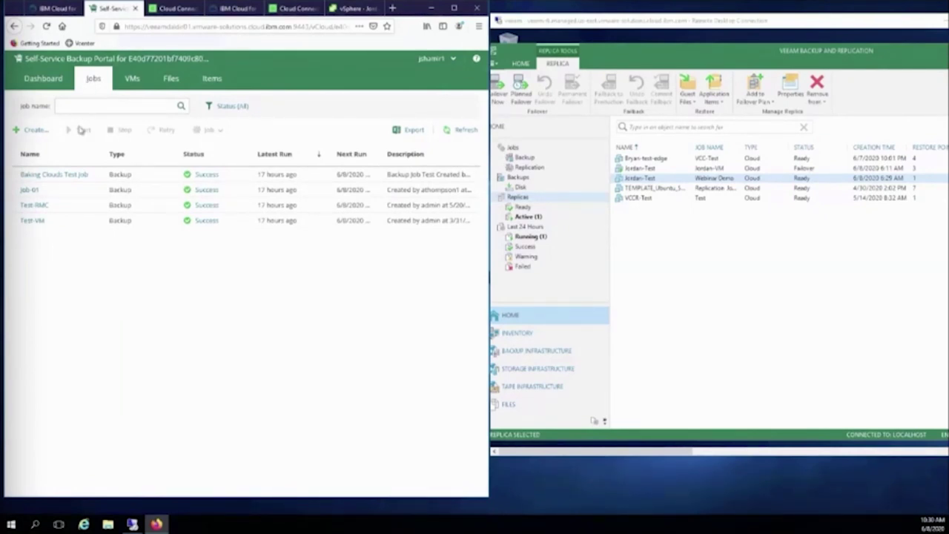
pyautogui.click(36, 131)
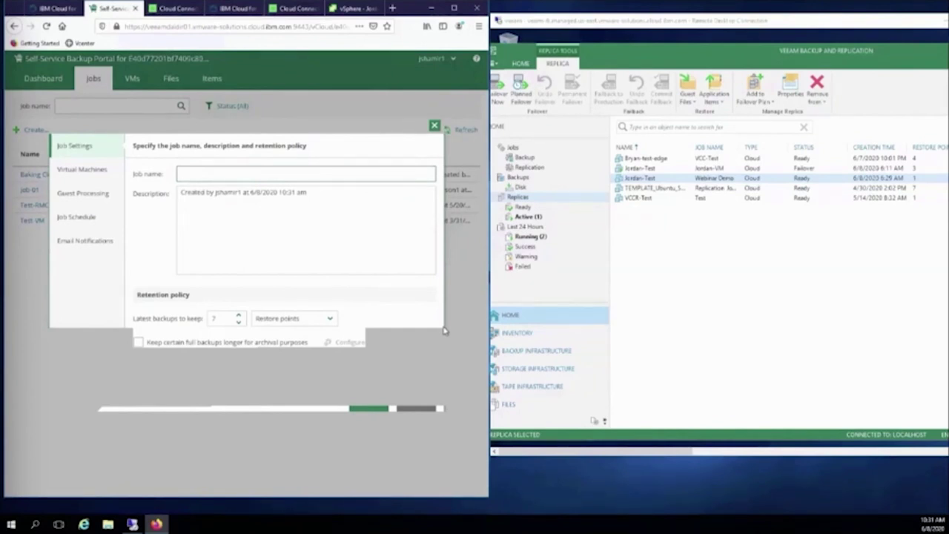
pyautogui.write('Jordan-Test')
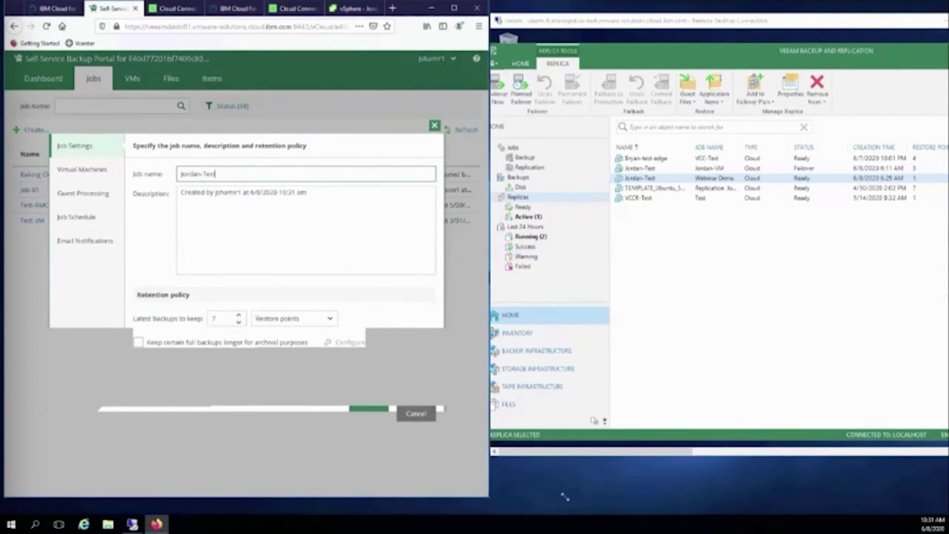
pyautogui.moveTo(489, 499); pyautogui.dragTo(703, 503)
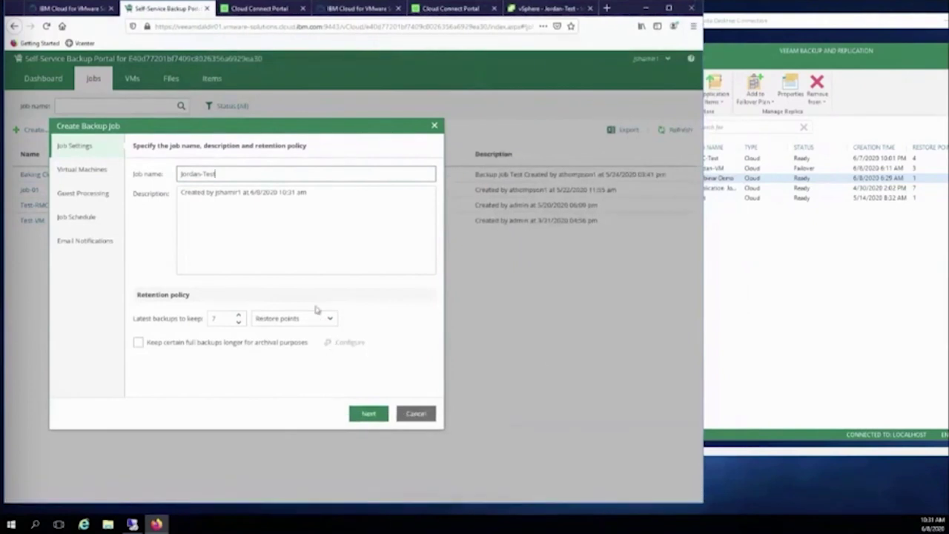
# Set Latest backups to keep to 1 and move on to VM selection.
pyautogui.click(222, 319)
pyautogui.press('BackSpace')
pyautogui.write('100')
pyautogui.press('BackSpace')
pyautogui.press('BackSpace')
pyautogui.press('BackSpace')
pyautogui.write('7')
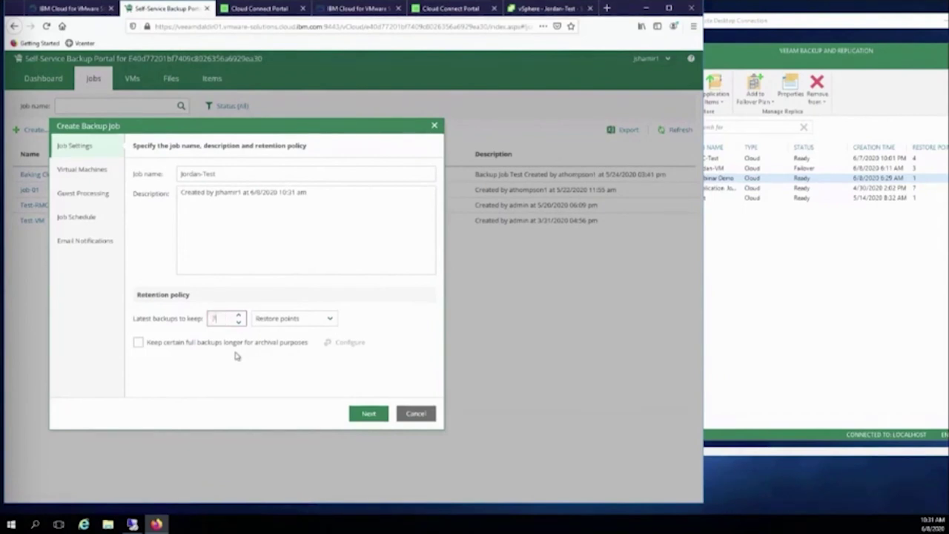
pyautogui.press('BackSpace')
pyautogui.write('1')
pyautogui.click(377, 417)
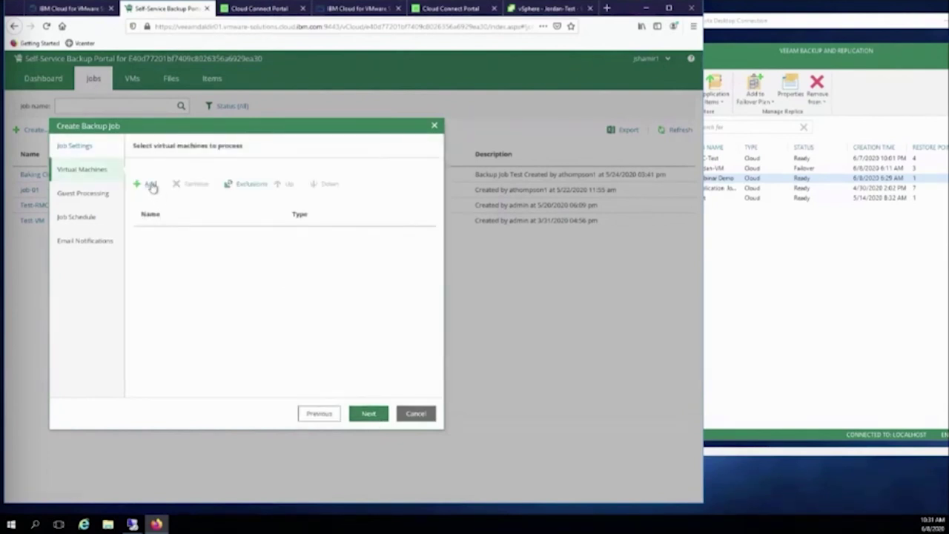
# Add VMs from the vCloud Organization's VCD-OM-Reserved node to the Jordan-Test job.
pyautogui.click(151, 185)
pyautogui.click(247, 219)
pyautogui.click(255, 228)
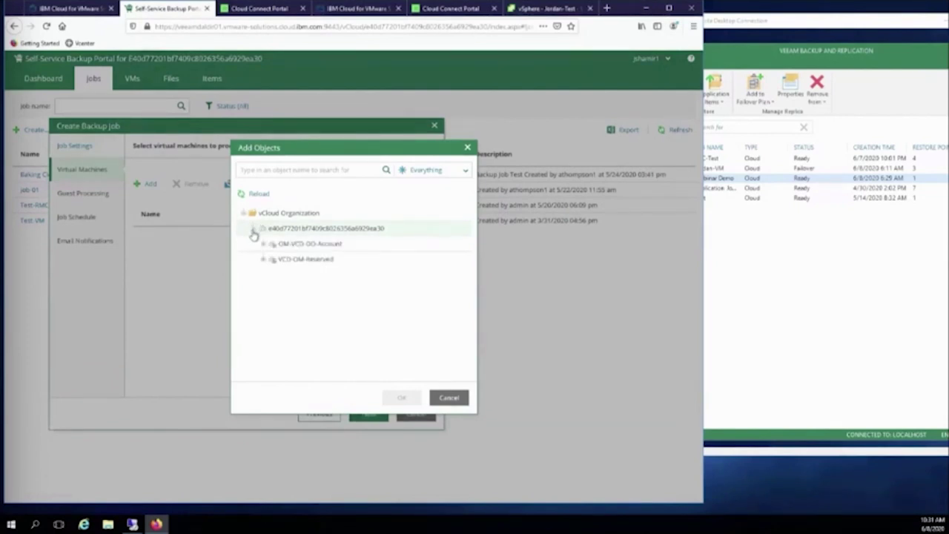
pyautogui.click(263, 259)
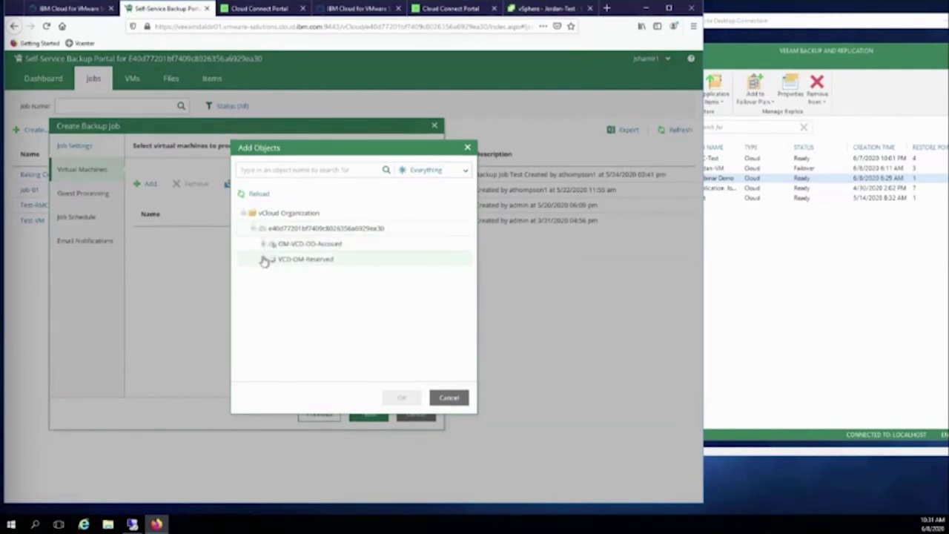
pyautogui.scroll(-1, 314, 297)
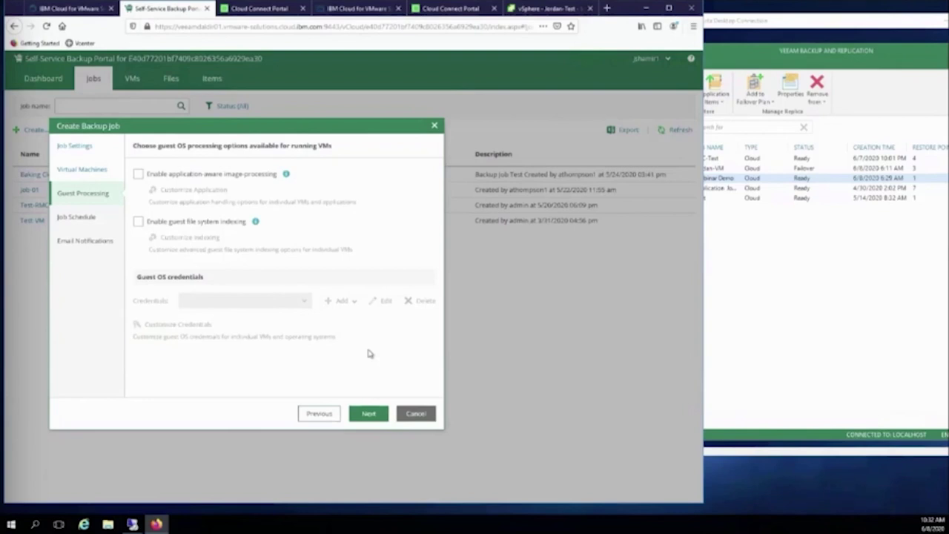
# Schedule the Jordan-Test job Daily at 05:00 pm, every day.
pyautogui.click(369, 412)
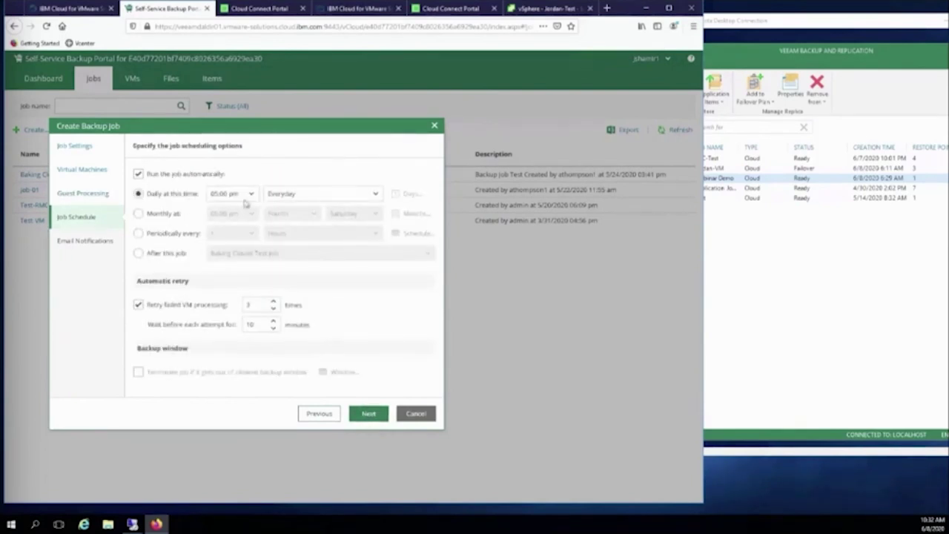
pyautogui.click(301, 193)
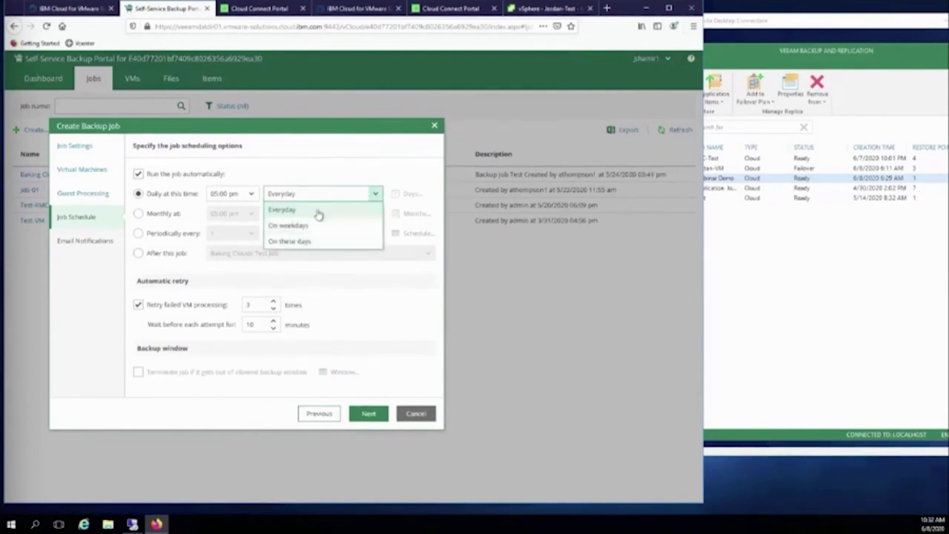
pyautogui.click(318, 213)
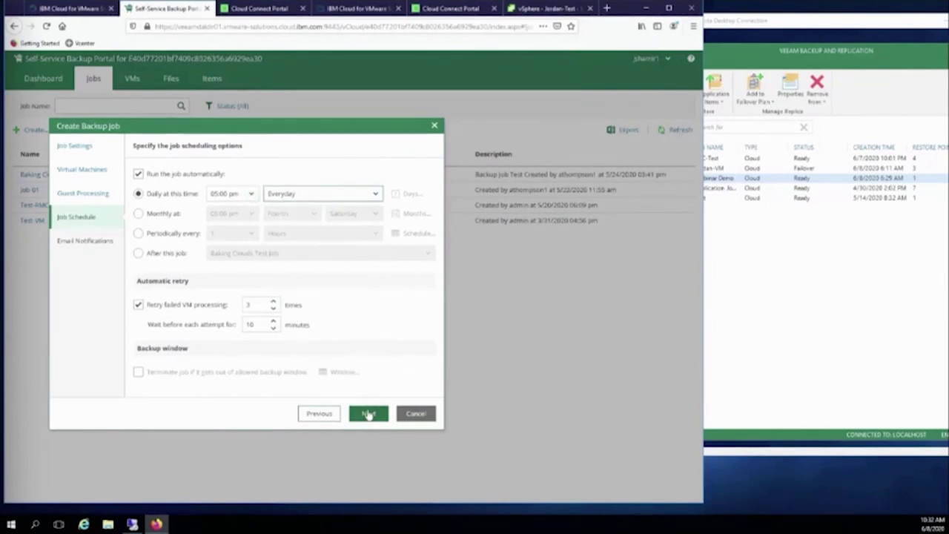
pyautogui.click(369, 415)
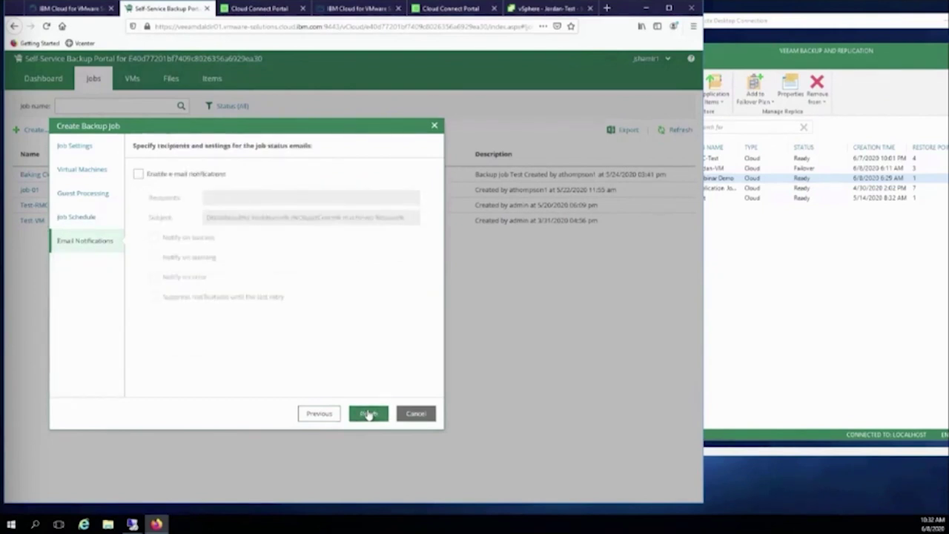
# Leave e-mail notifications off, finish saving the job, and return to the IBM Cloud console.
pyautogui.click(184, 177)
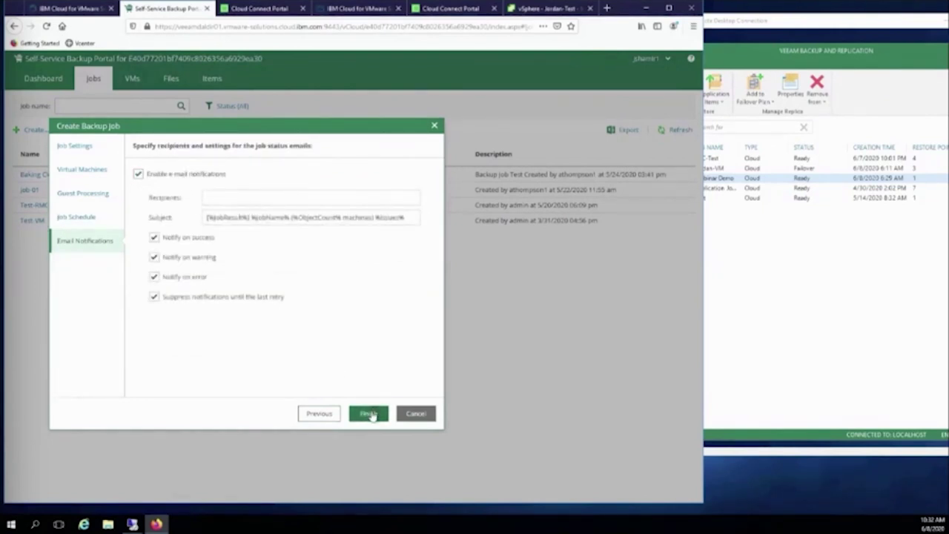
pyautogui.click(369, 414)
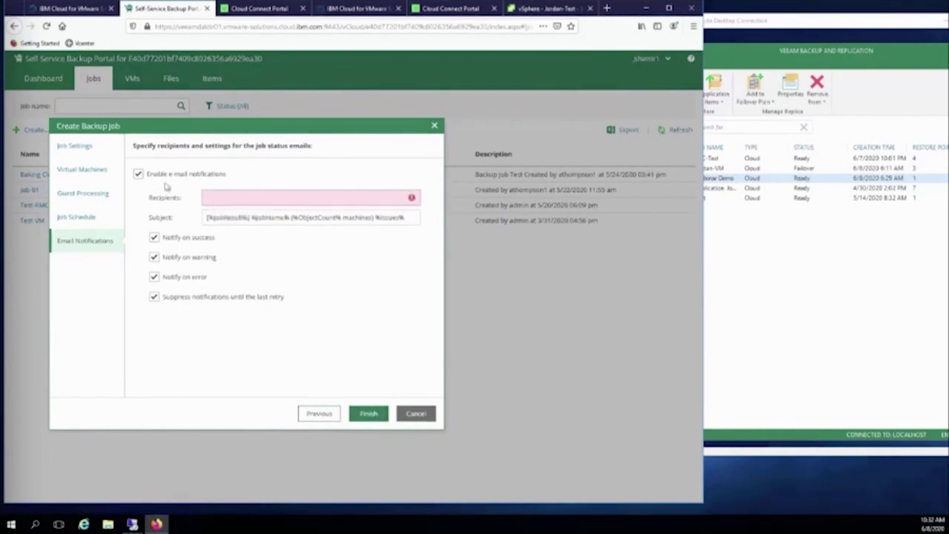
pyautogui.click(144, 176)
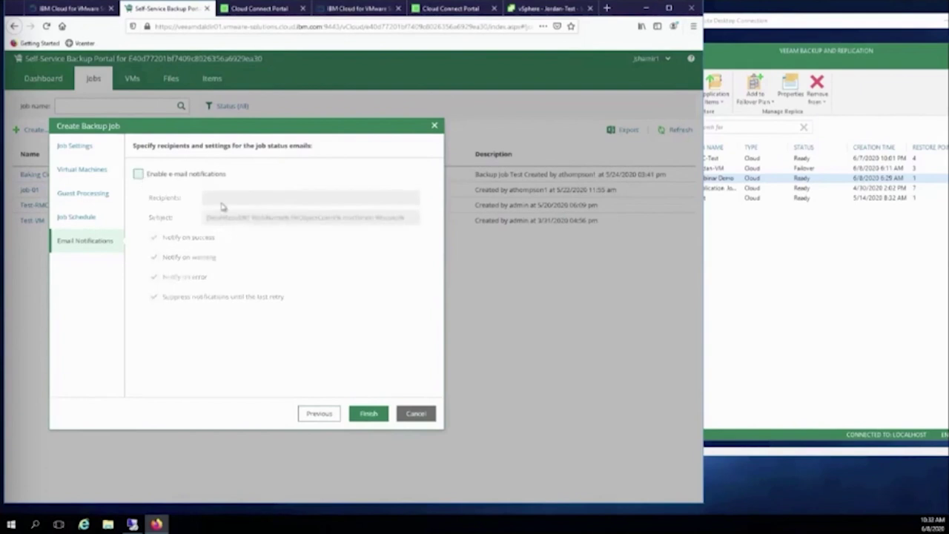
pyautogui.click(359, 415)
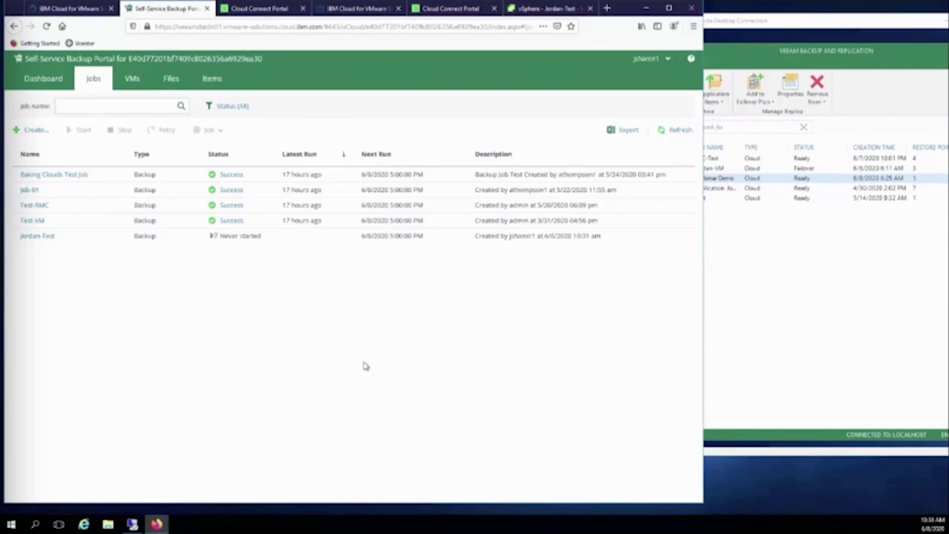
pyautogui.click(74, 9)
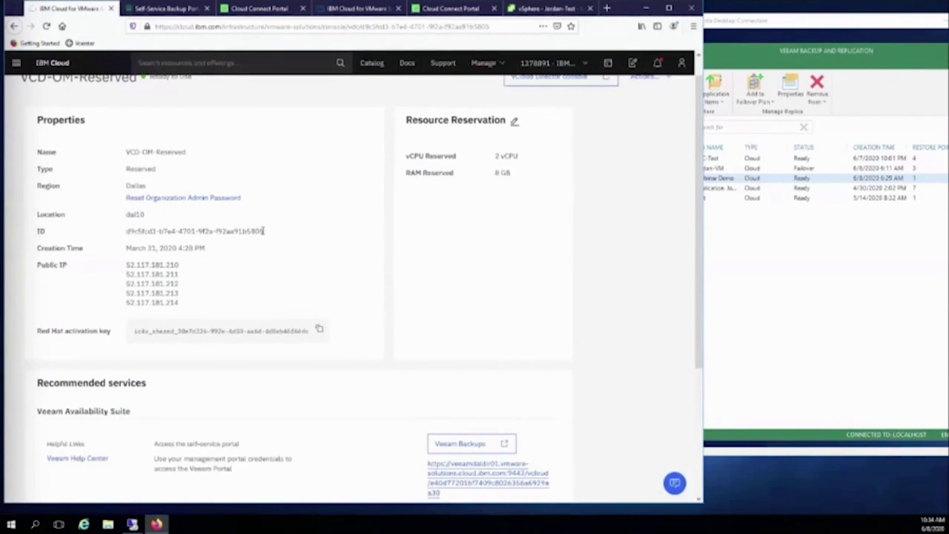